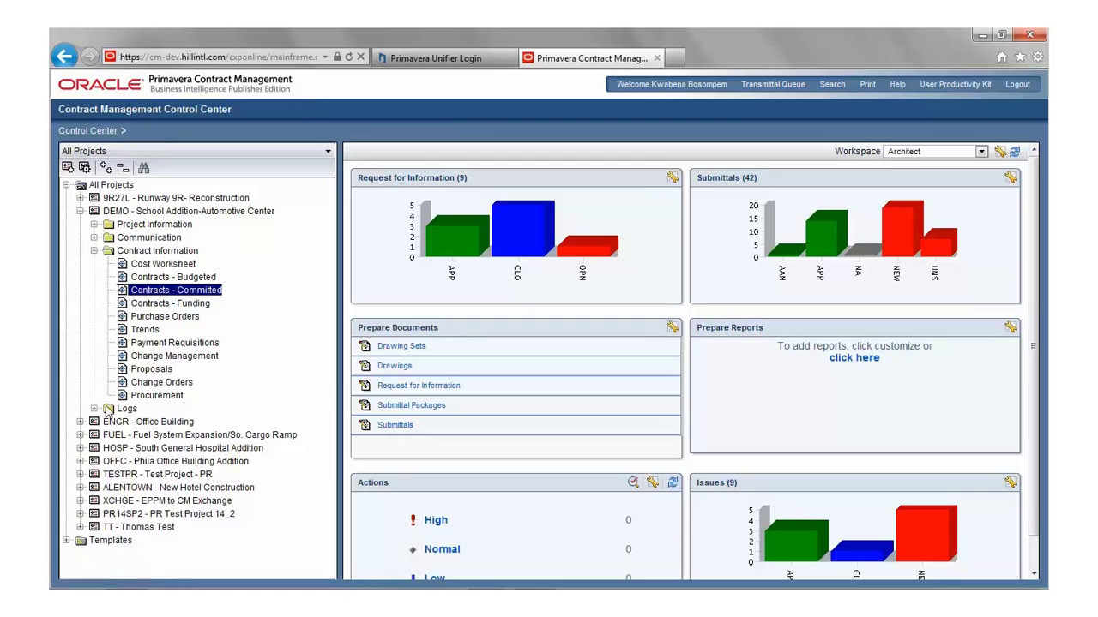
- List the DEMO School Addition project's 13 committed contracts, then move to the converter login page
click(198, 216)
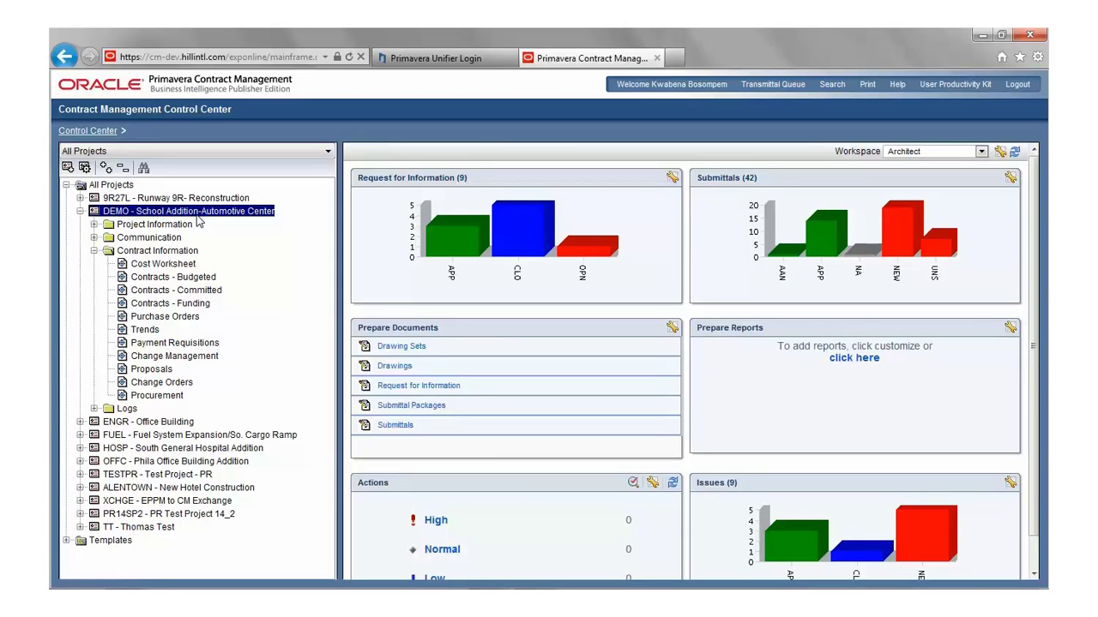
click(197, 293)
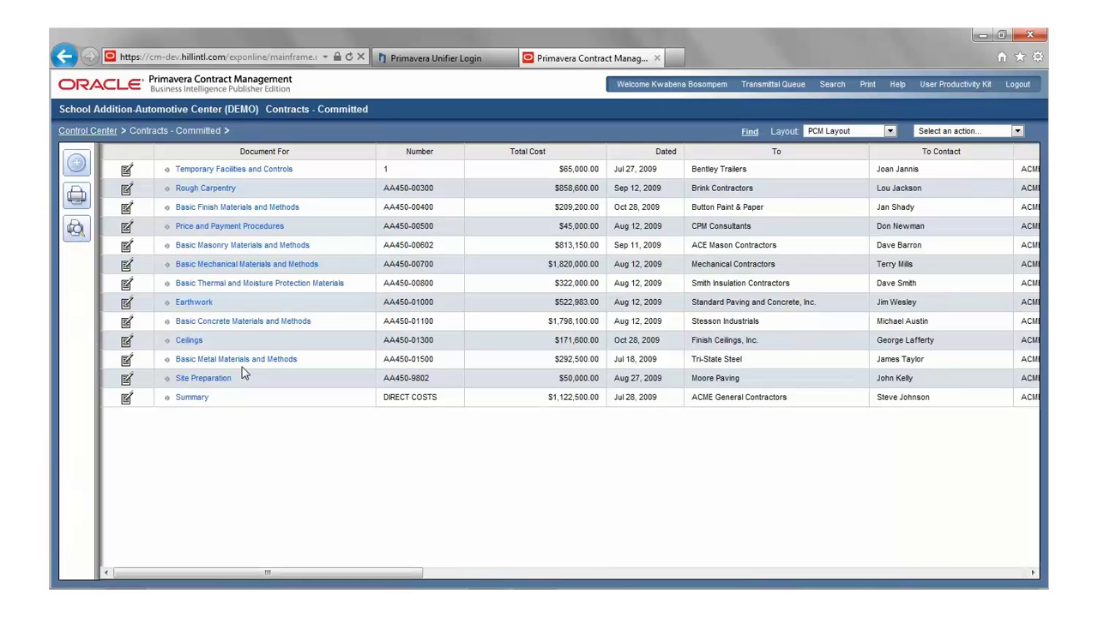
key(alt+Tab)
key(alt+Tab)
key(alt+Tab)
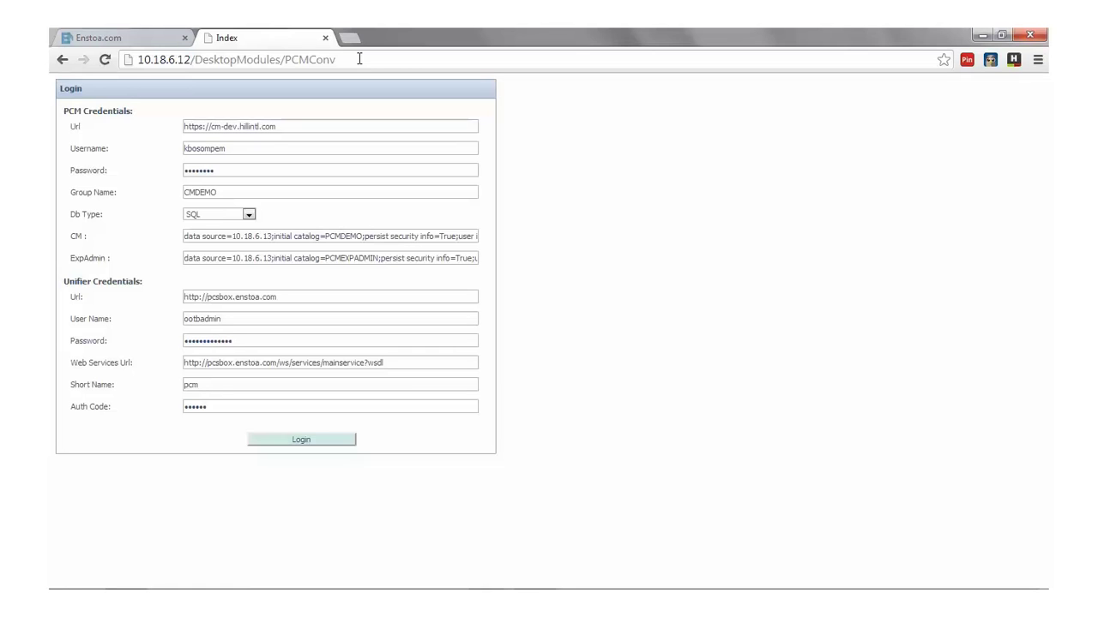
- Log in to the converter using the pre-filled PCM and Unifier credentials
click(318, 441)
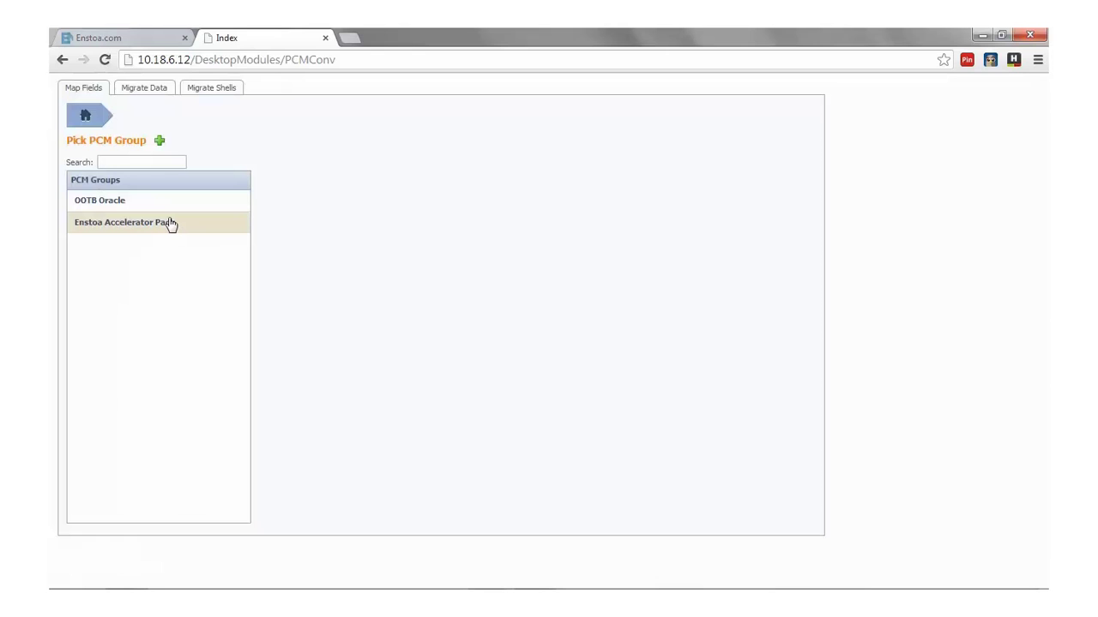
- Under Enstoa Accelerator Pack, set PCM Contracts as the Contracts module's target BP and open its mapping
click(172, 223)
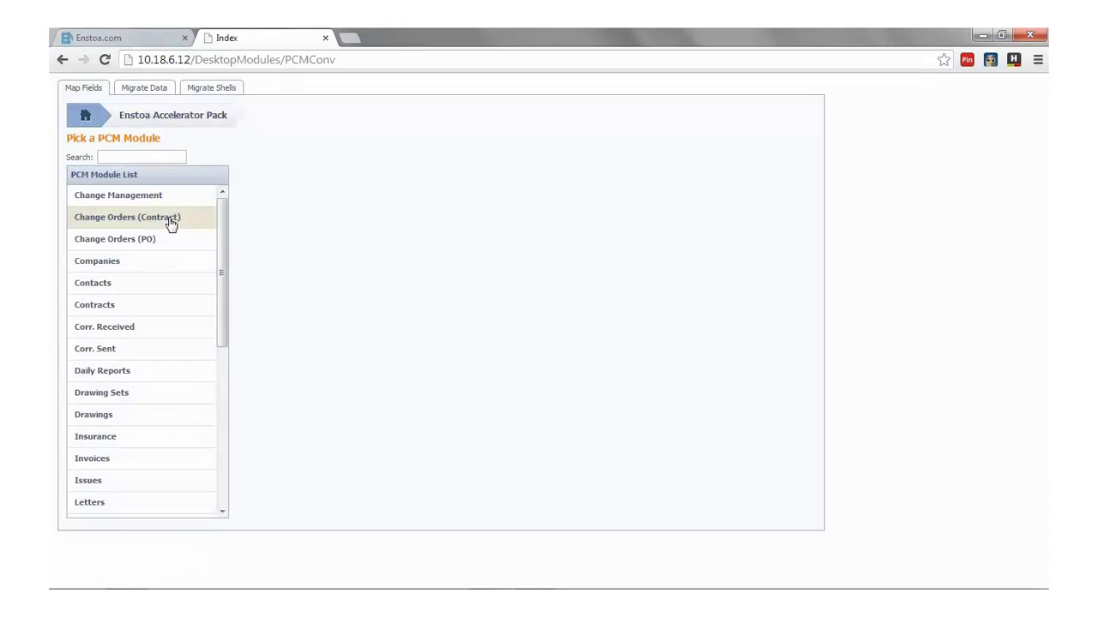
click(173, 308)
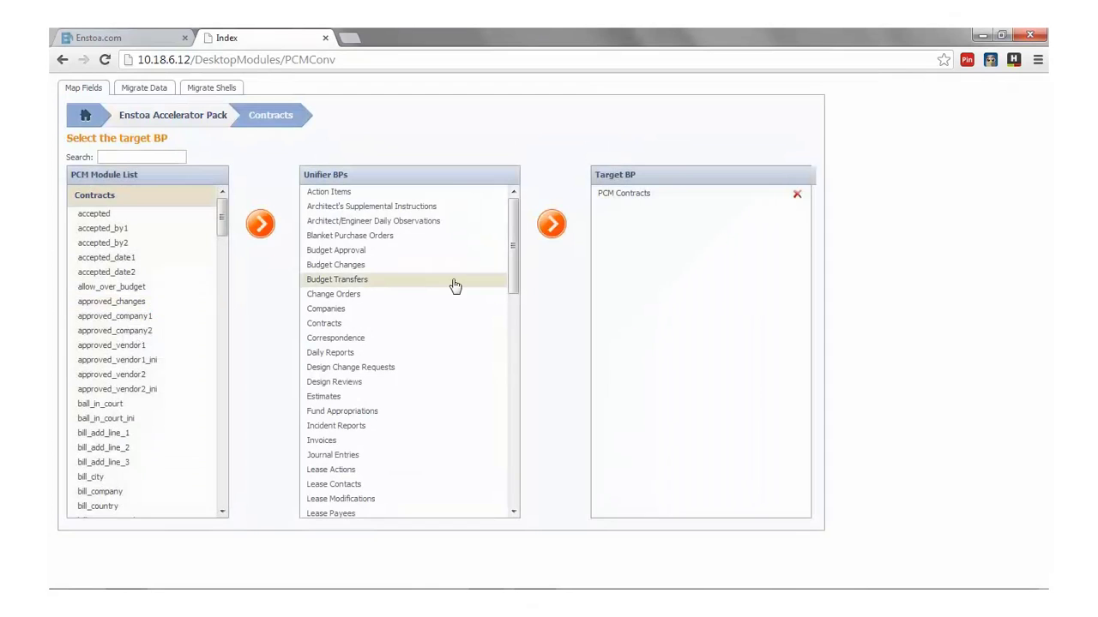
drag(513, 260, 515, 371)
drag(437, 273, 632, 222)
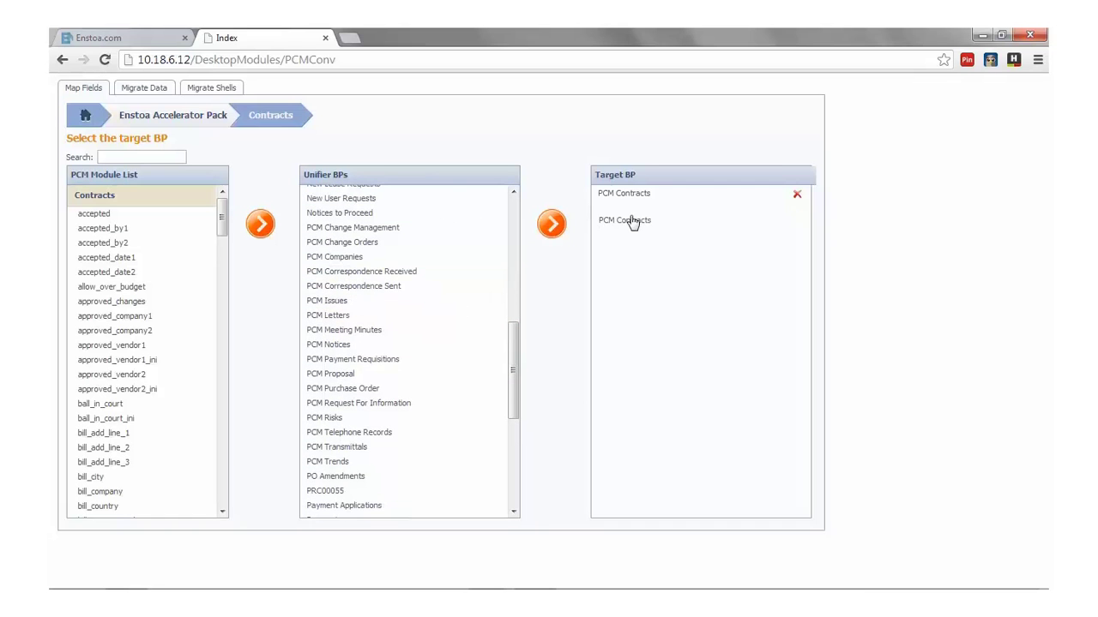
click(632, 206)
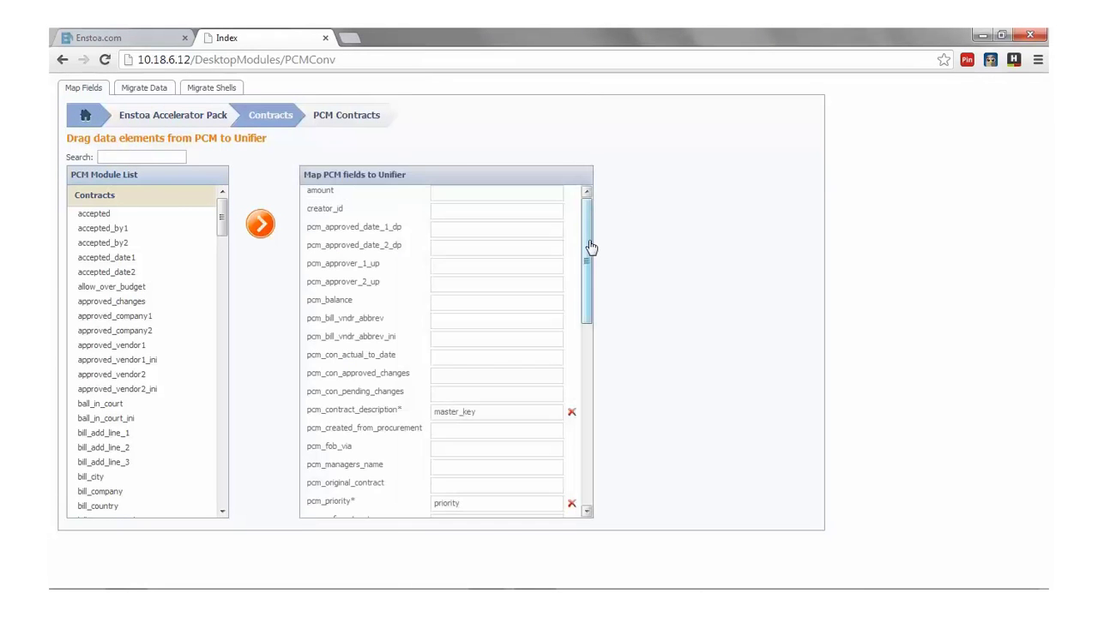
- Clear the Quantity field's existing mapping and map the PCM quantity element onto it
drag(591, 247, 523, 439)
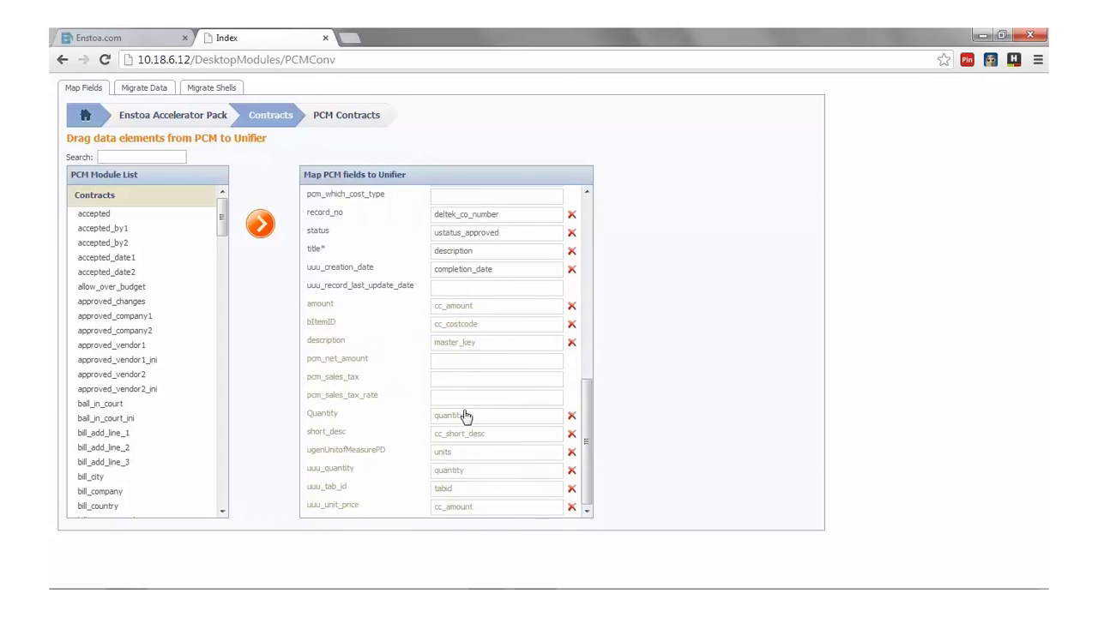
drag(222, 221, 228, 512)
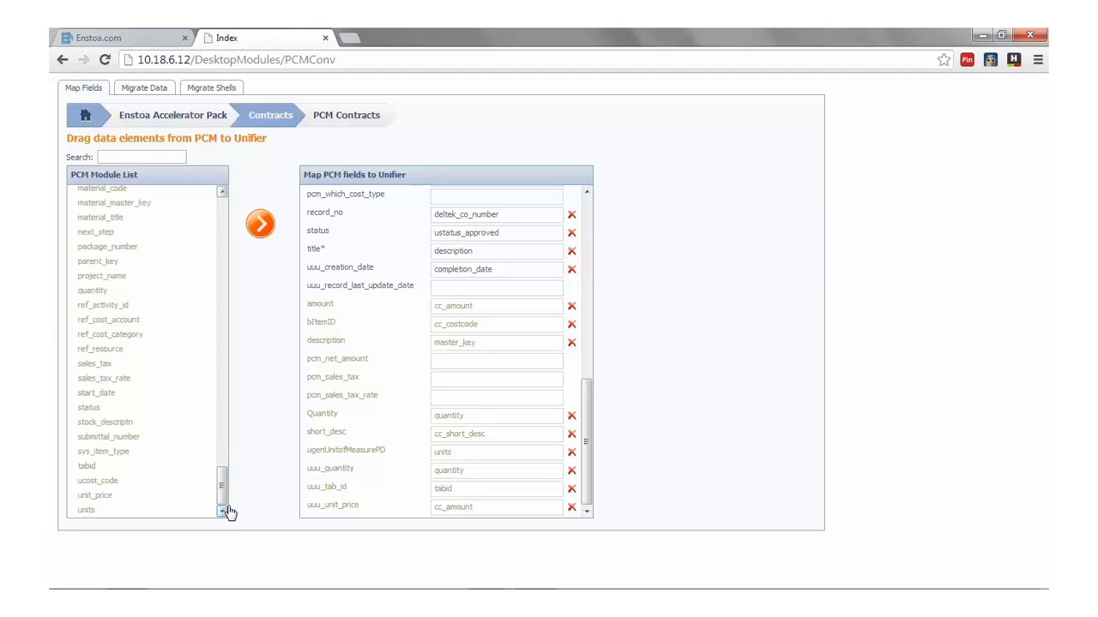
click(571, 416)
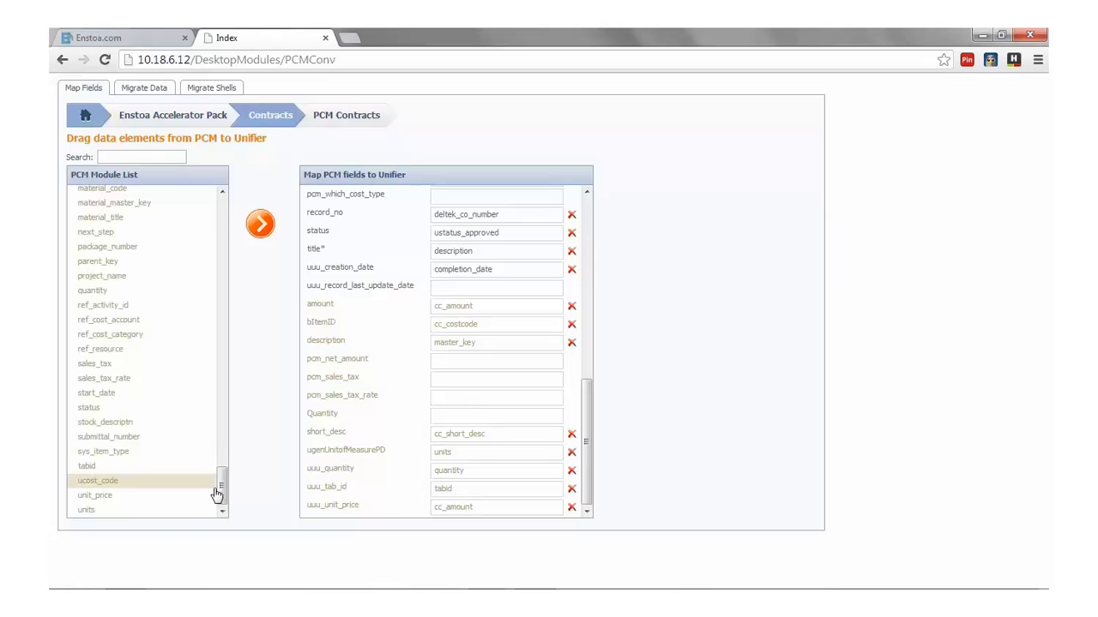
drag(92, 290, 473, 421)
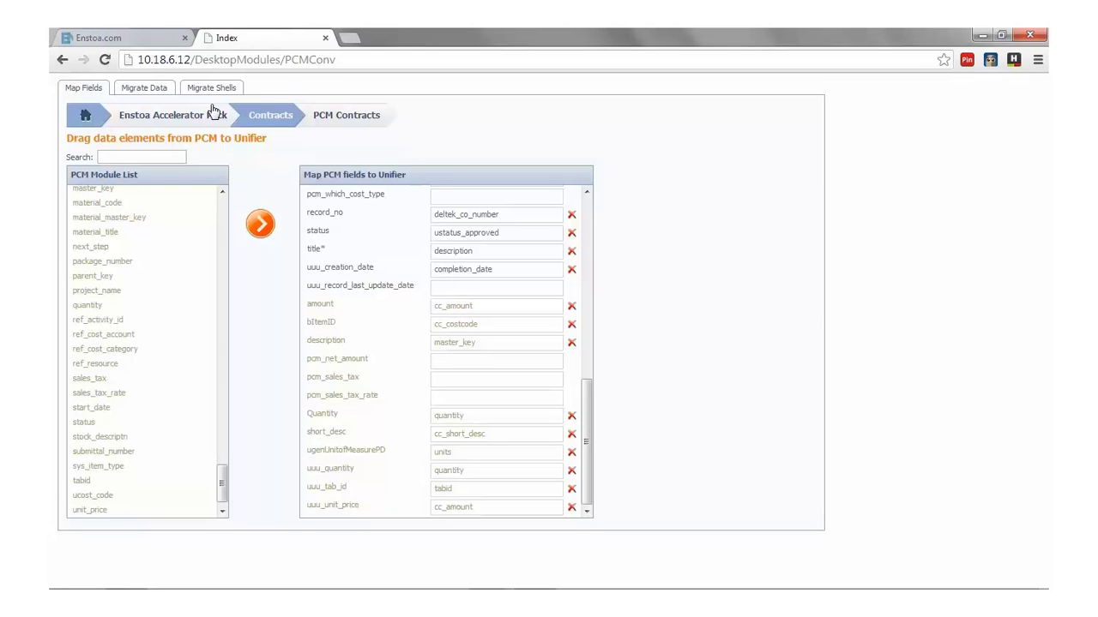
- Select only the Contracts module and DEMO School Addition-Automotive Center project under Enstoa Accelerator Pack
click(146, 95)
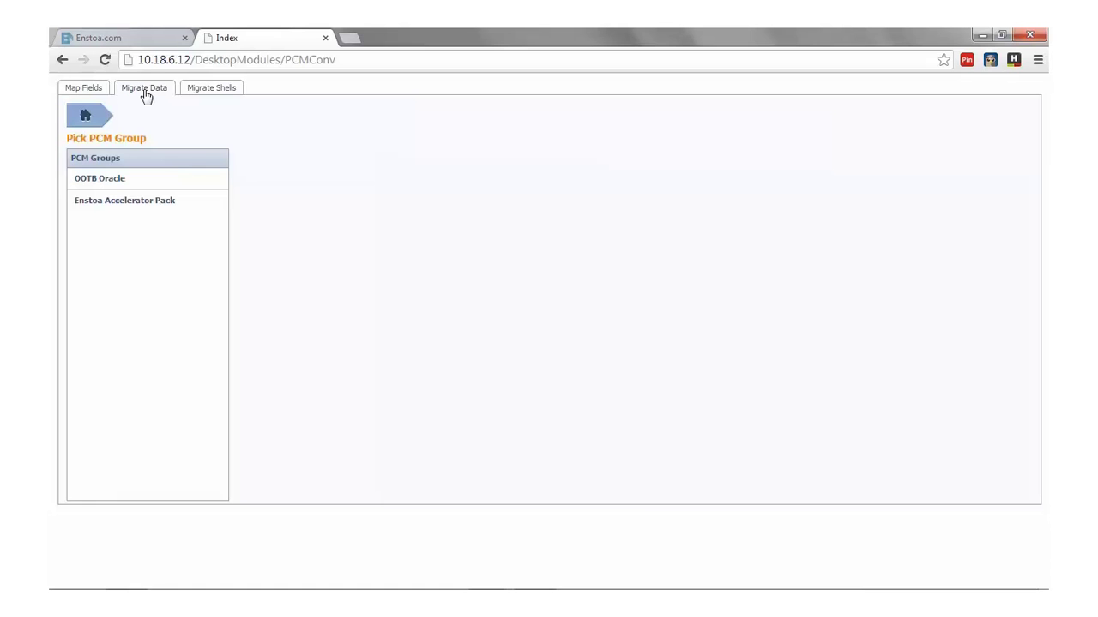
click(146, 201)
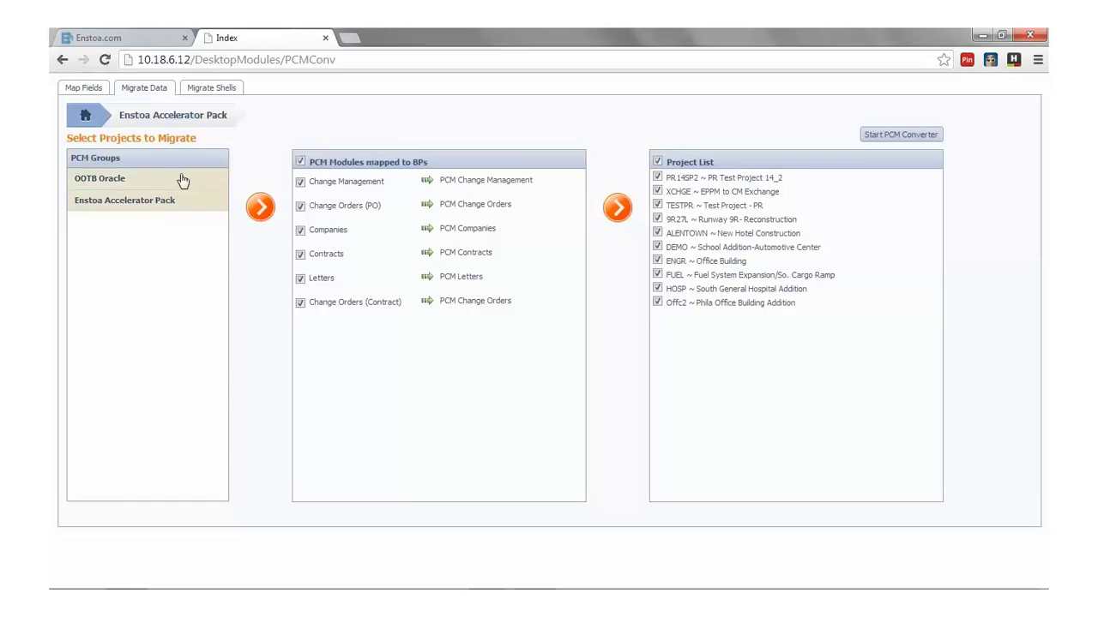
click(300, 162)
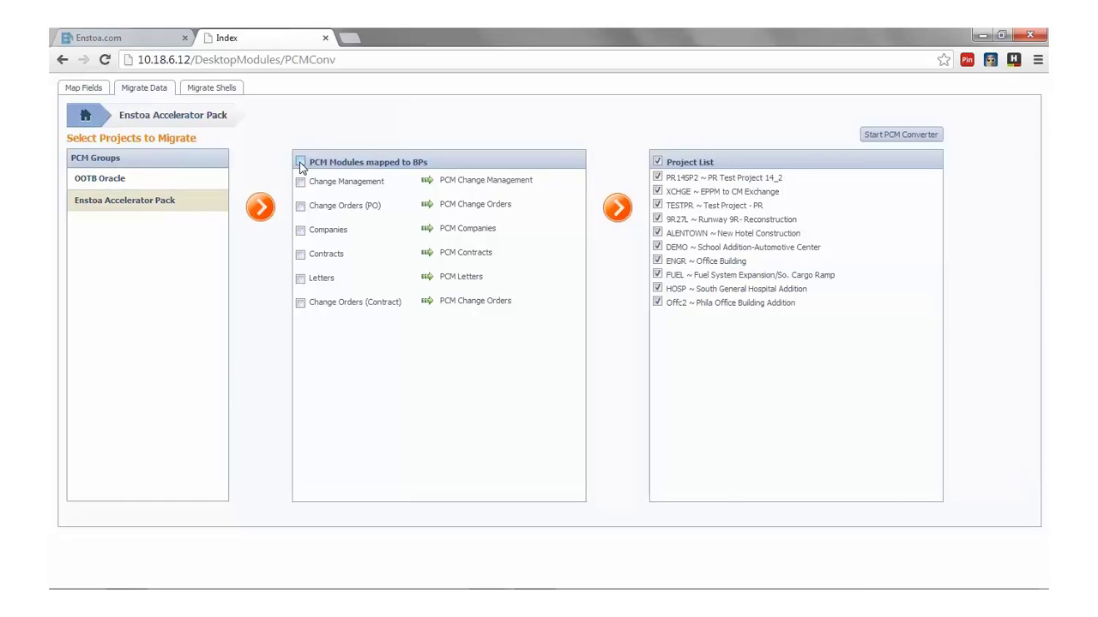
click(301, 255)
click(657, 162)
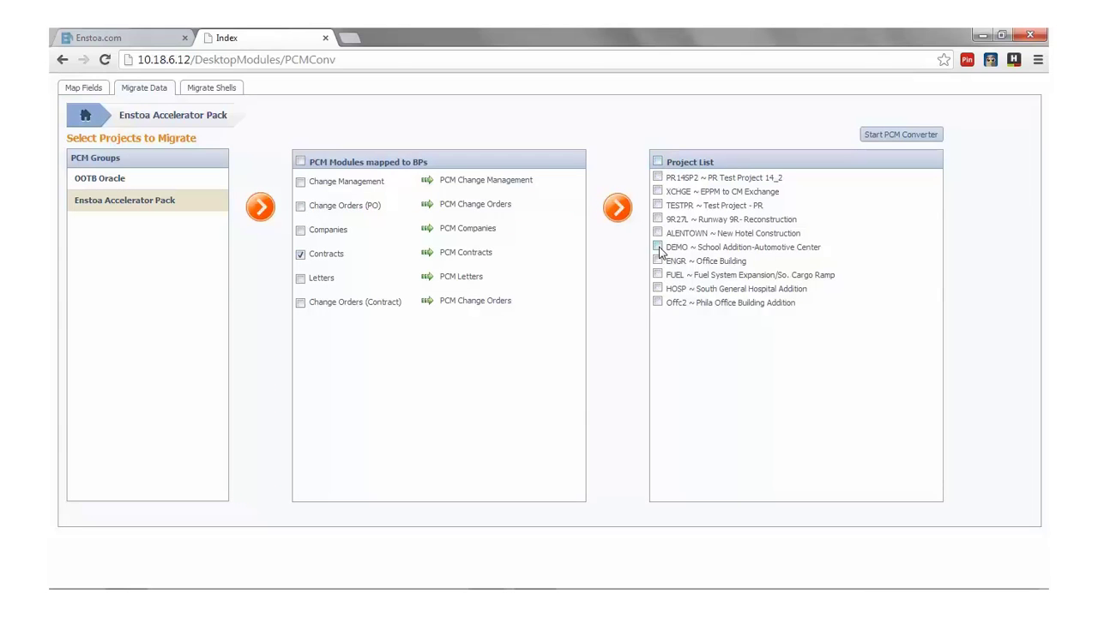
click(656, 248)
- Run the migration, find '13 rows migrated successfully' in the log, then return to Contract Management
click(868, 138)
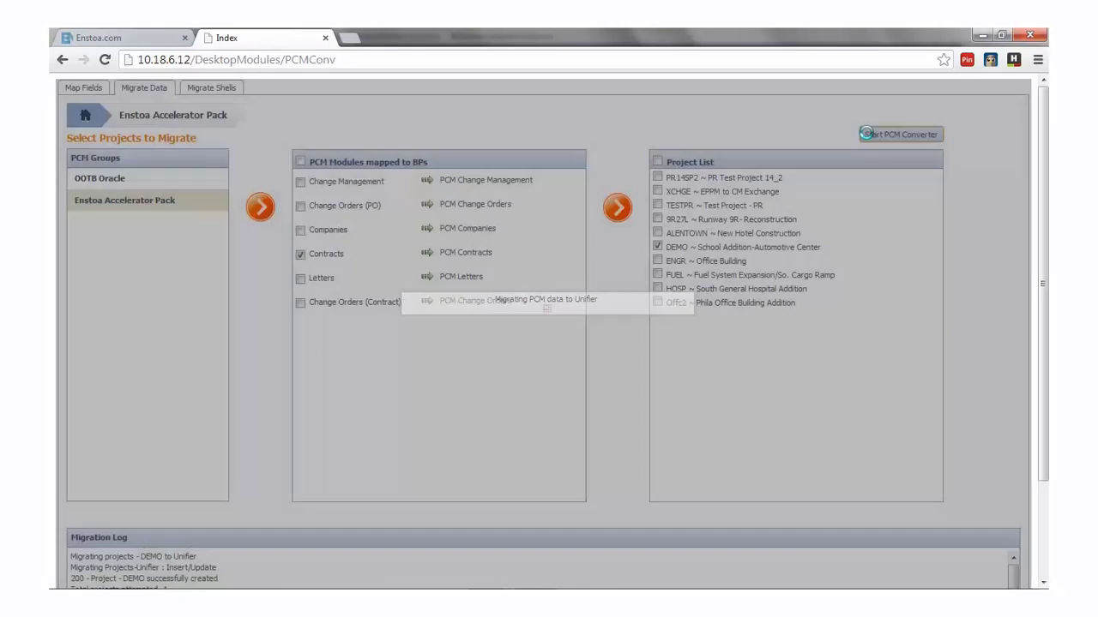
scroll(1044, 192, down, 3)
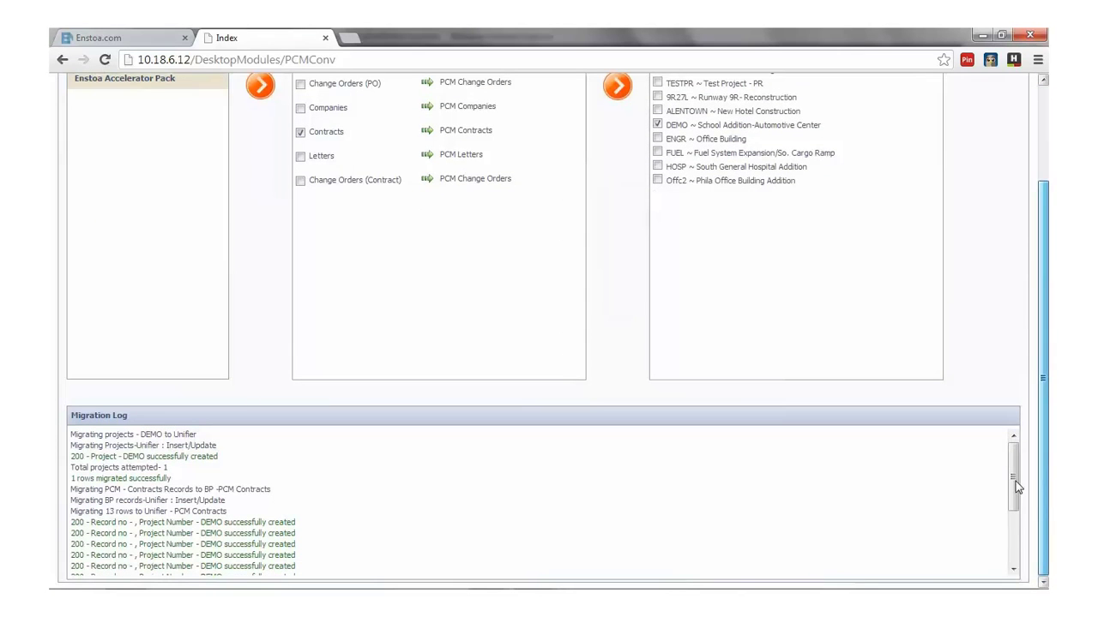
drag(1012, 470, 1012, 564)
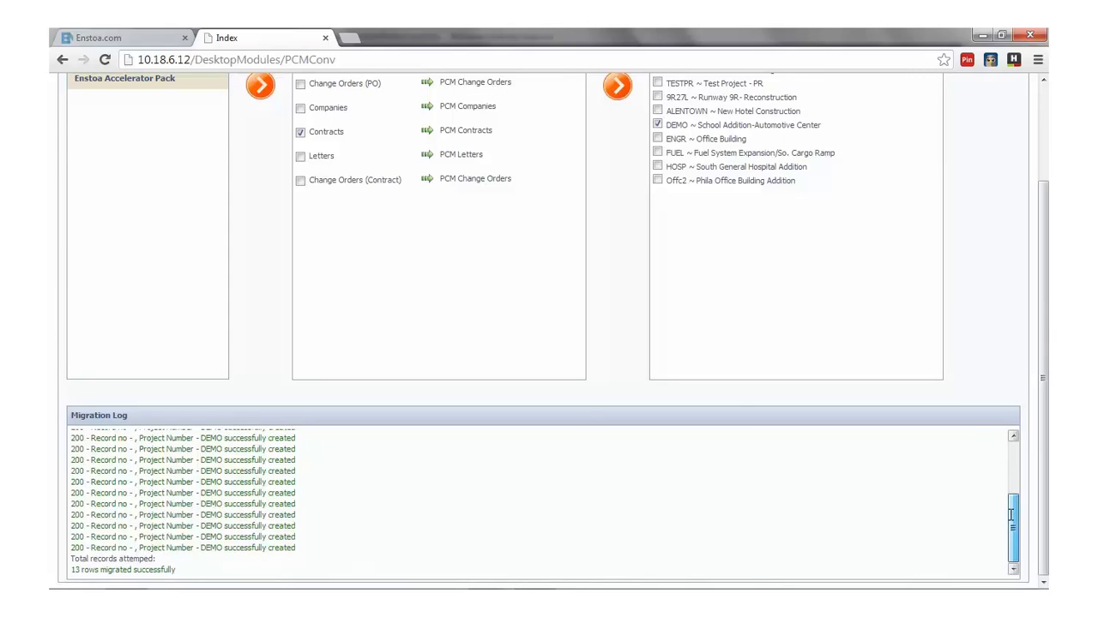
drag(1011, 515, 1012, 448)
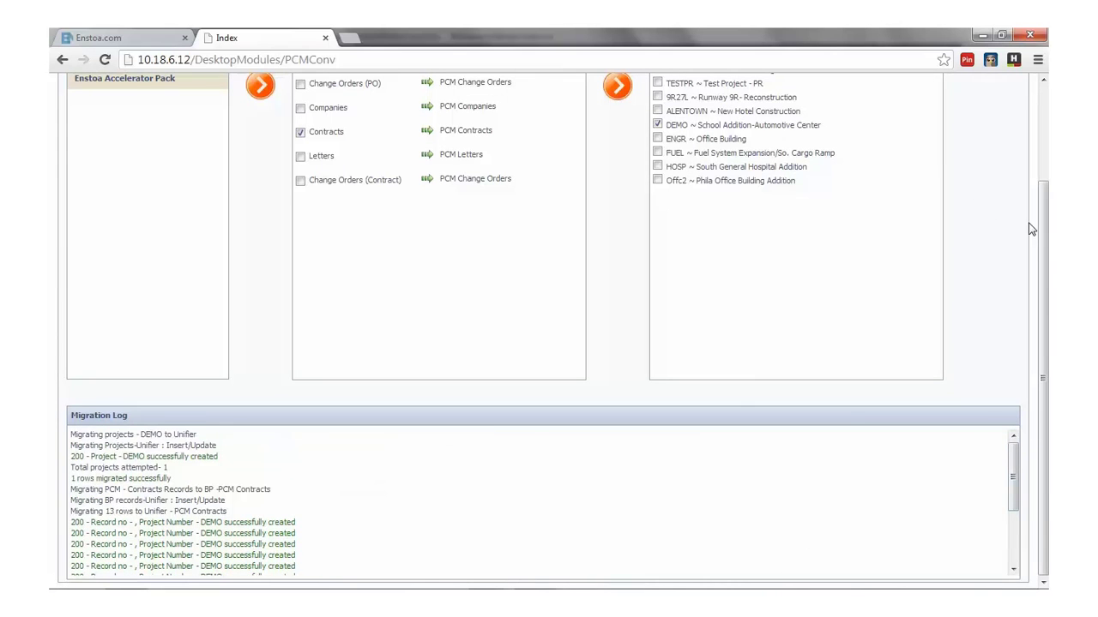
drag(1039, 245, 1039, 148)
key(alt+Tab)
key(alt+Tab)
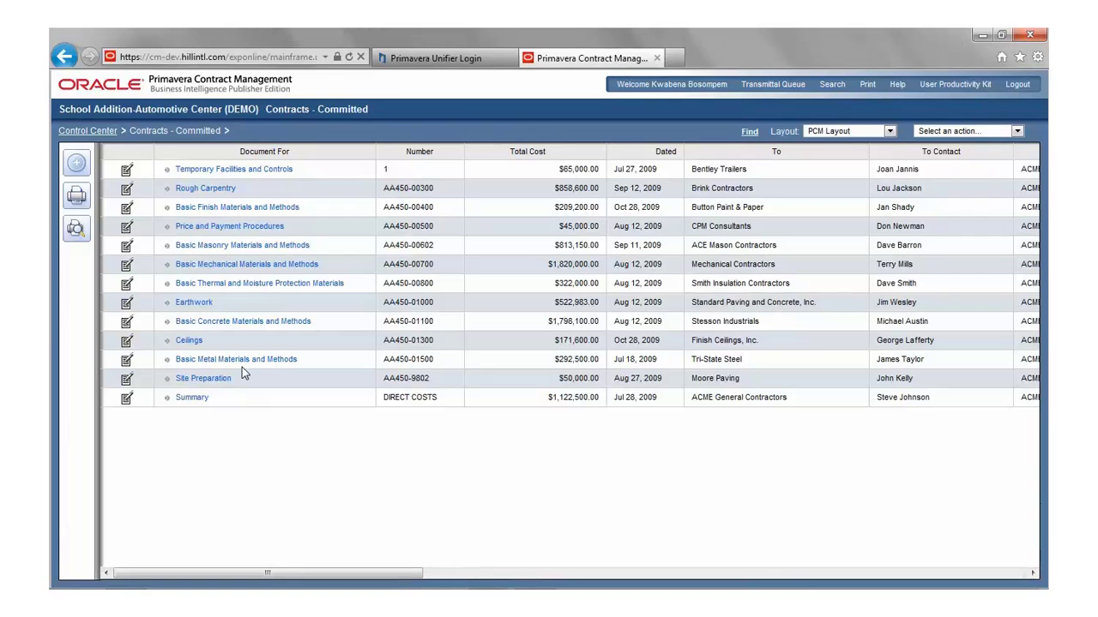
- Inspect line item 00001 of the Basic Metal Materials and Methods contract, then return to the Committed Log
click(241, 361)
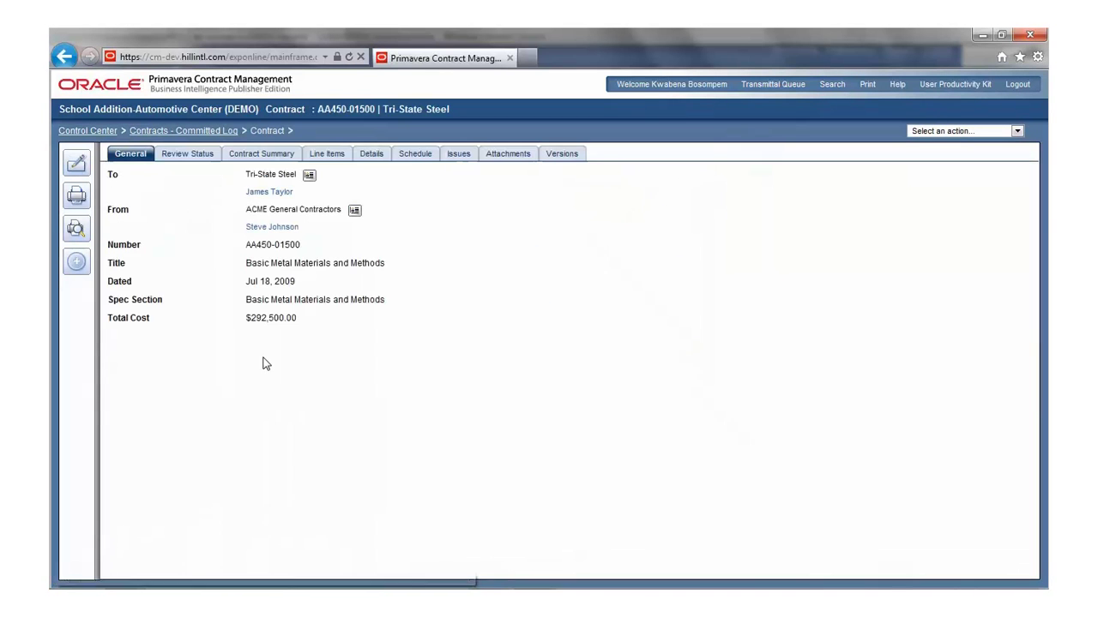
click(329, 160)
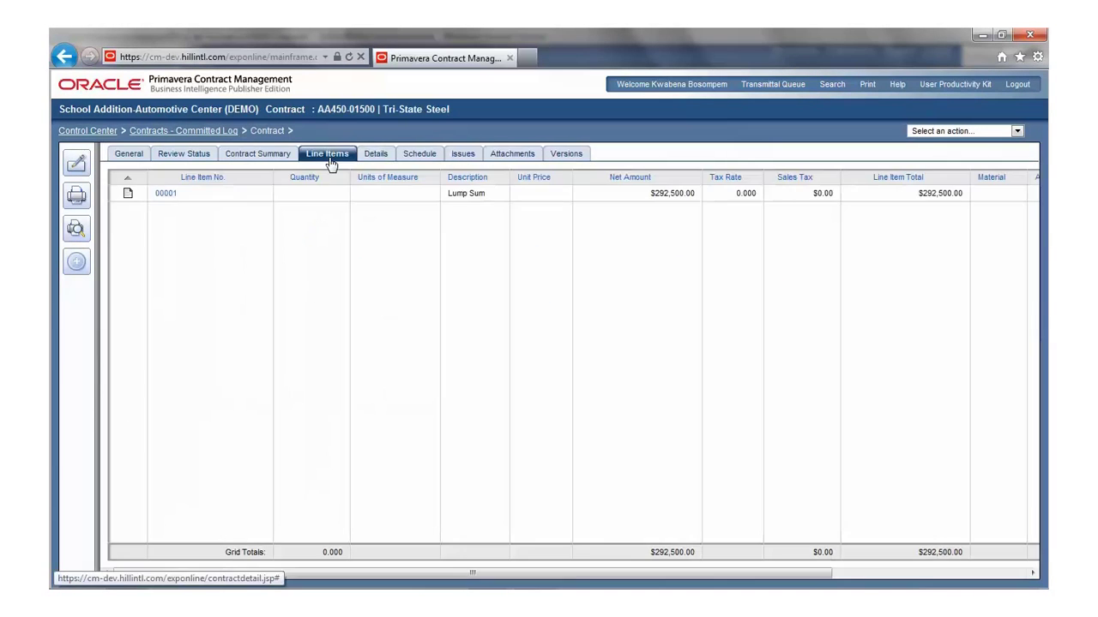
click(170, 194)
key(alt+F4)
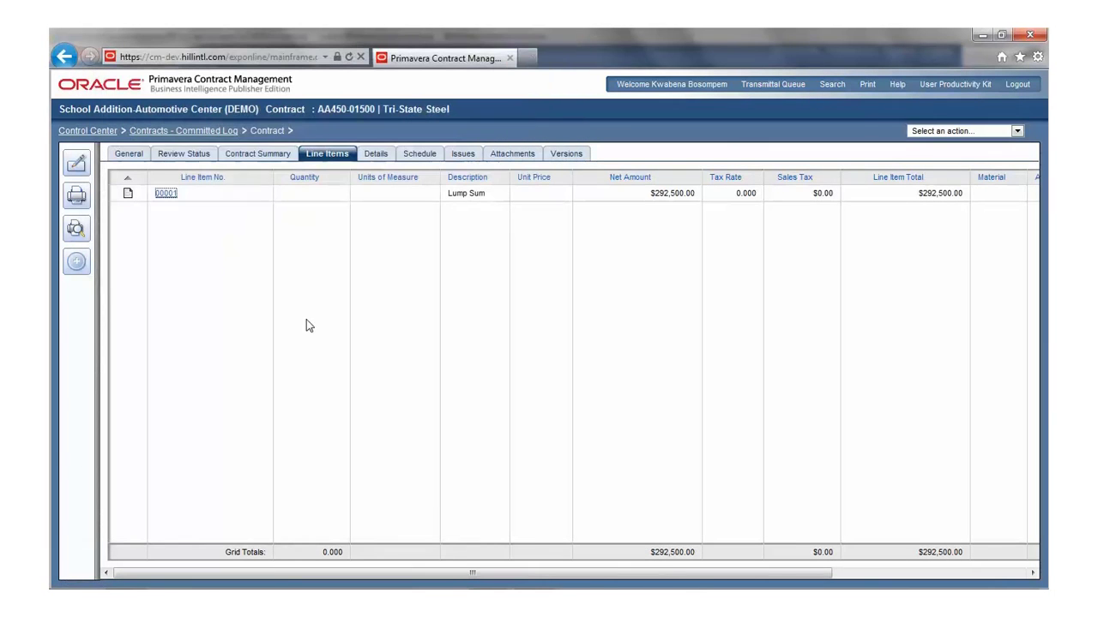
click(156, 131)
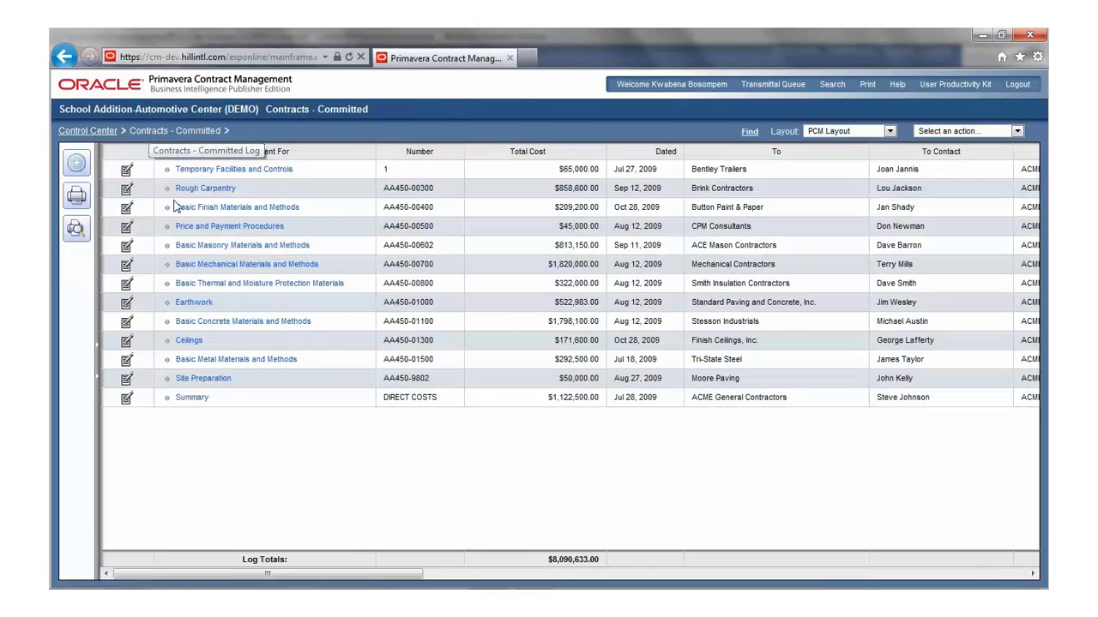
- Review the Earthwork contract's line items and attachments, then move to Unifier
click(195, 303)
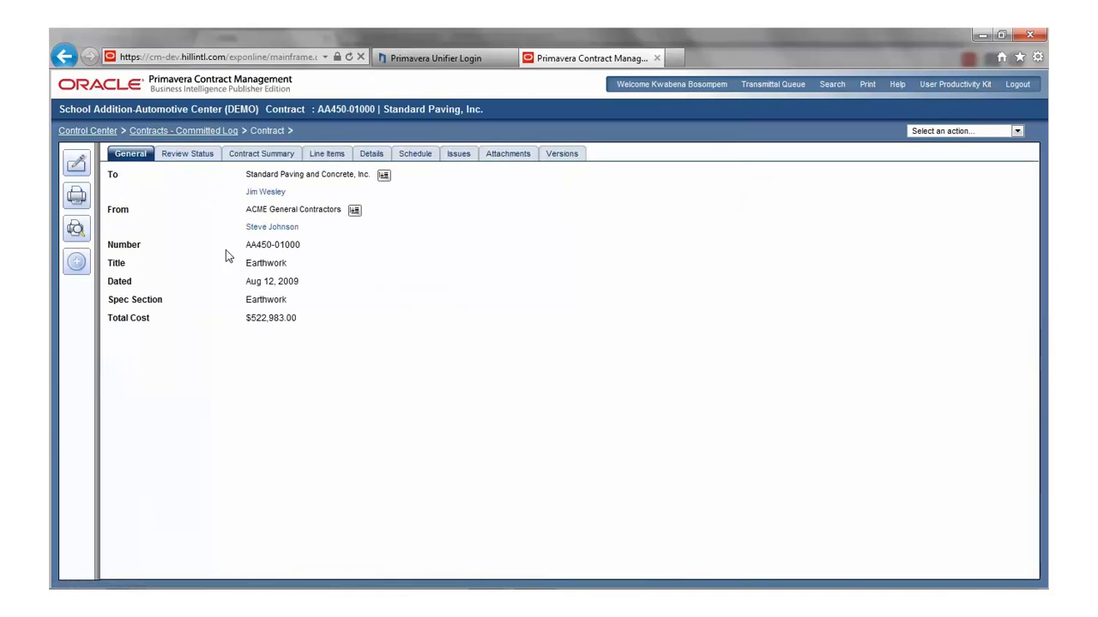
click(324, 159)
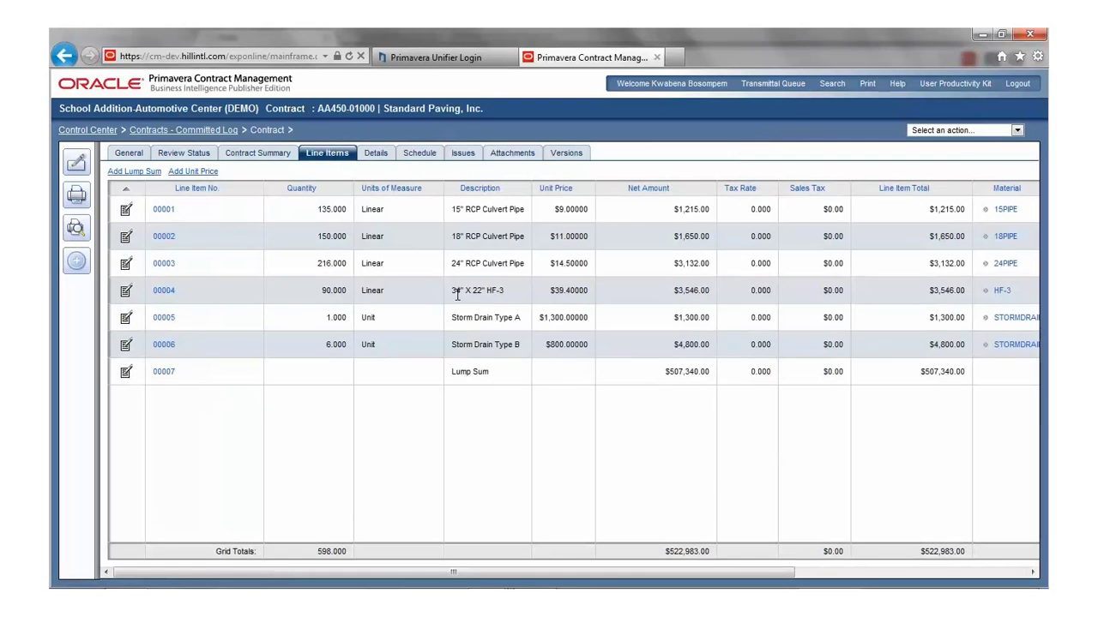
click(508, 155)
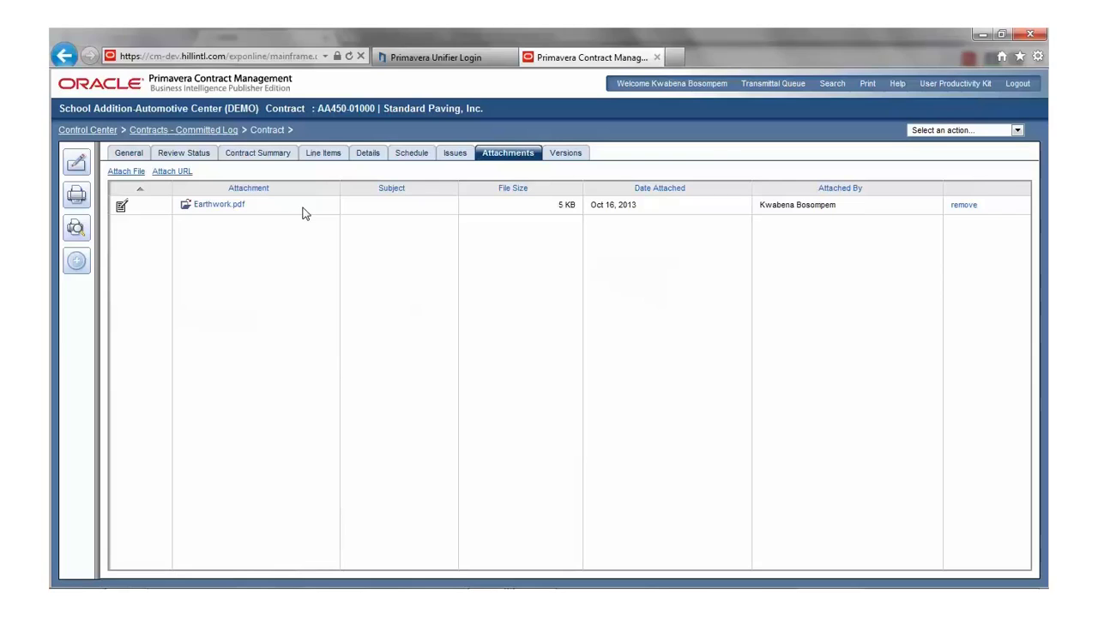
key(alt+Tab)
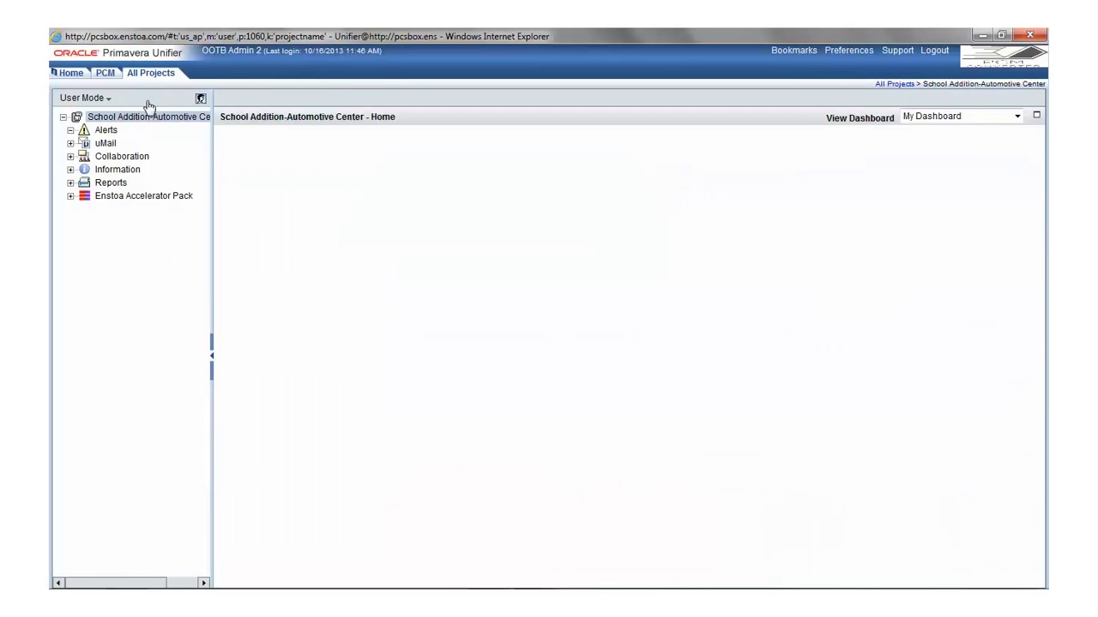
- Open the PCM Contracts log under Contract Information and inspect the Basic Metal Materials and Methods record
click(144, 198)
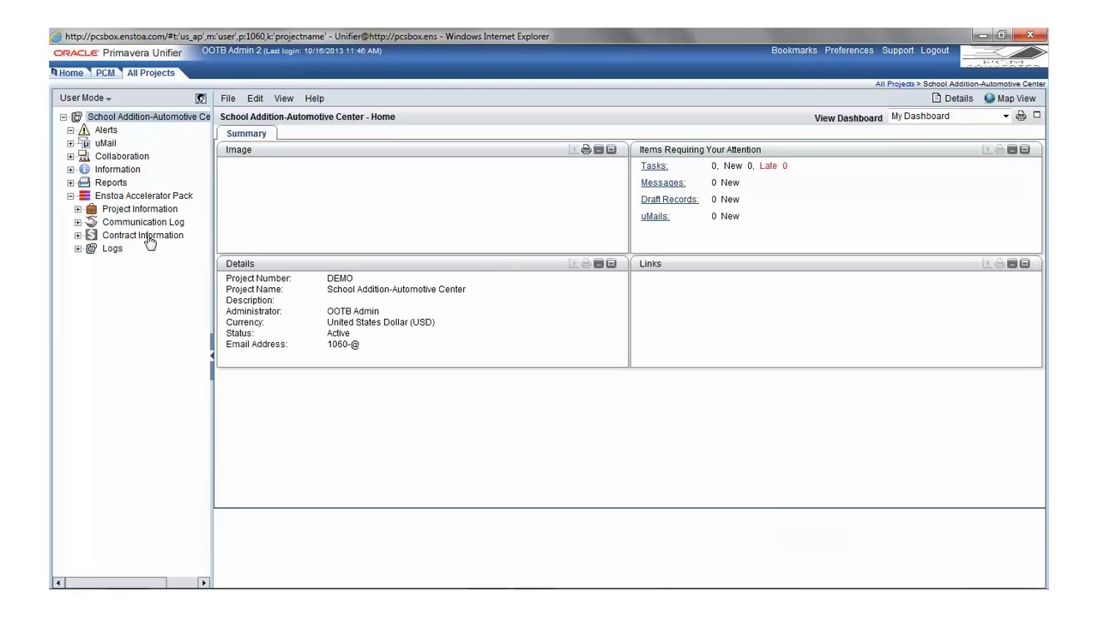
click(147, 236)
click(159, 318)
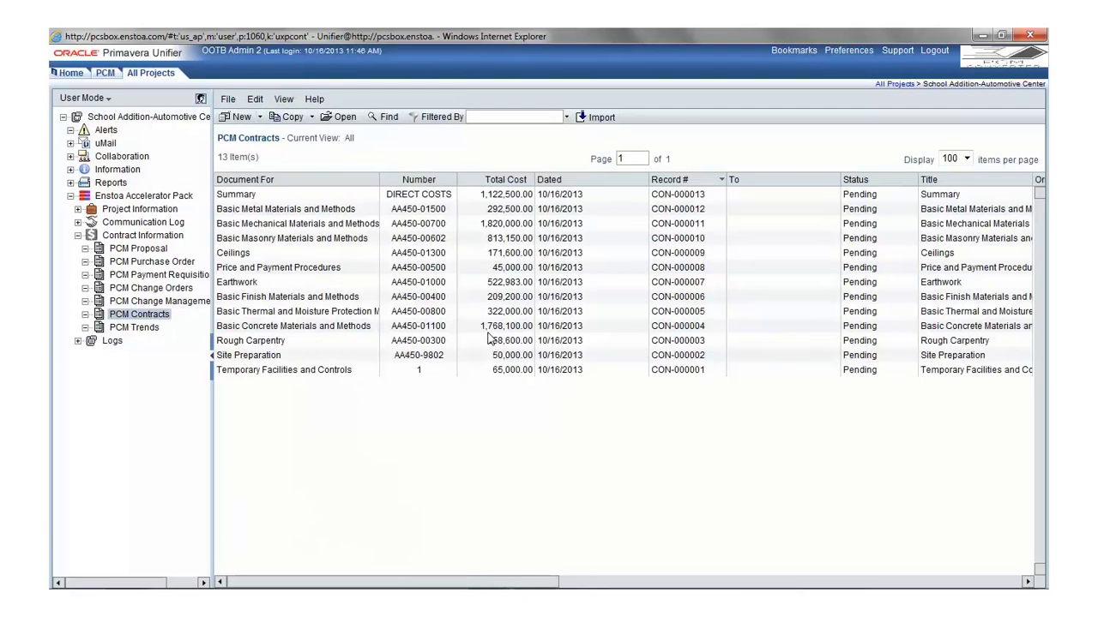
double_click(377, 210)
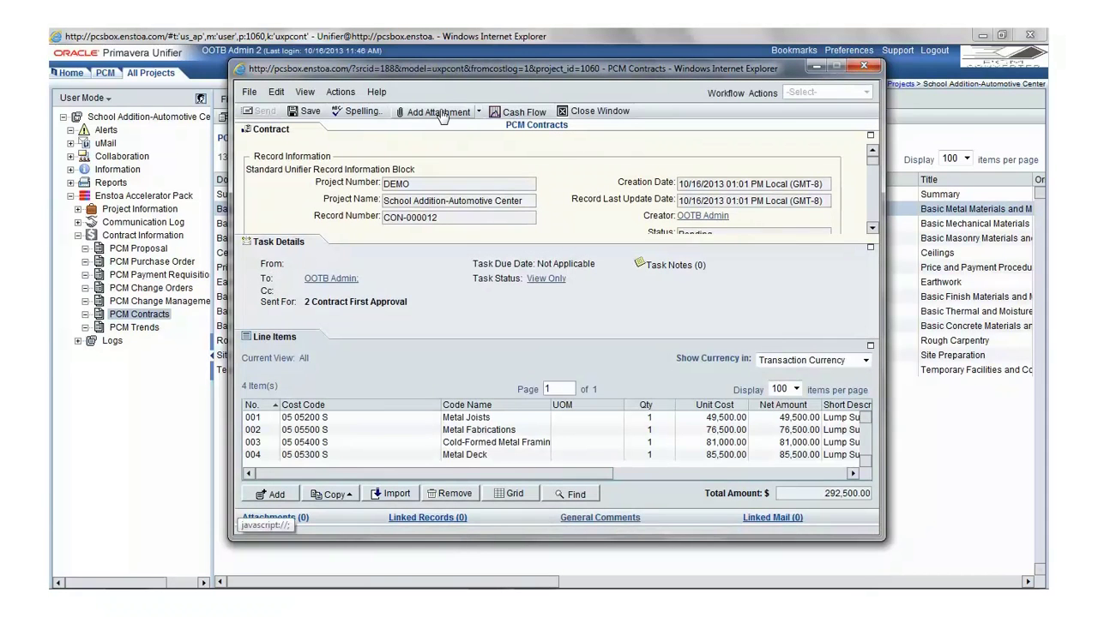
click(863, 67)
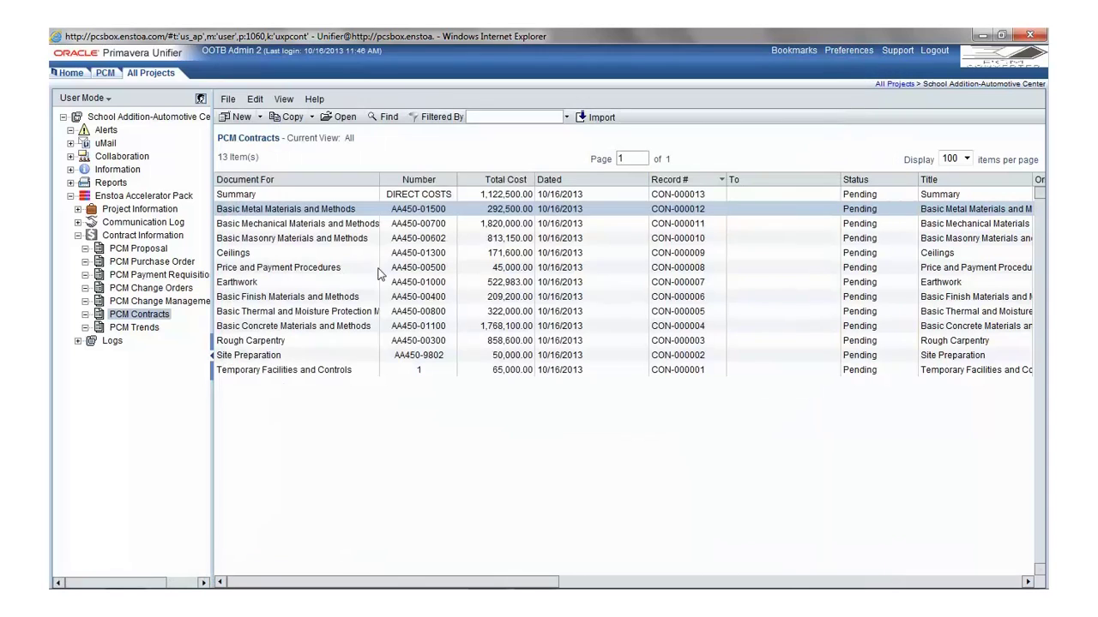
- Open the Earthwork record and view its attachment, Earthwork.pdf
click(257, 283)
double_click(421, 275)
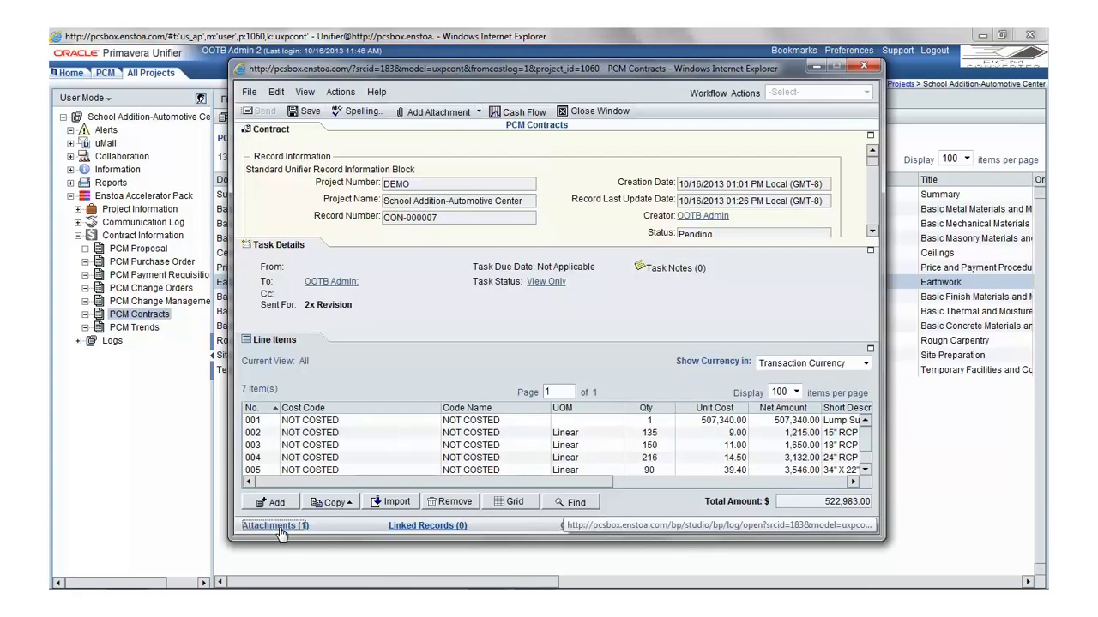
click(275, 526)
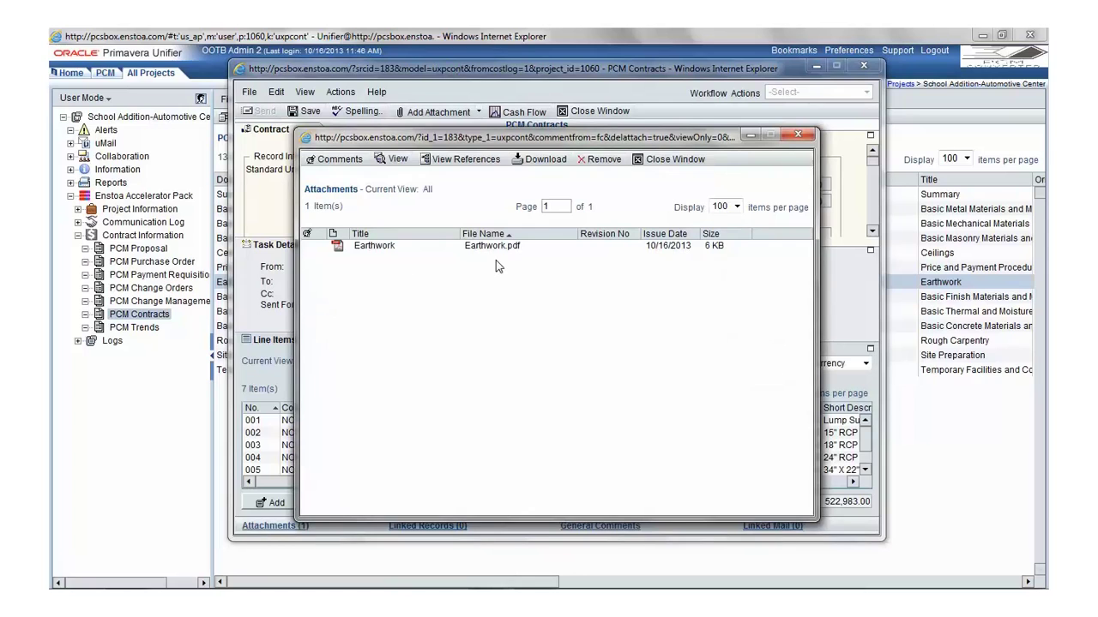